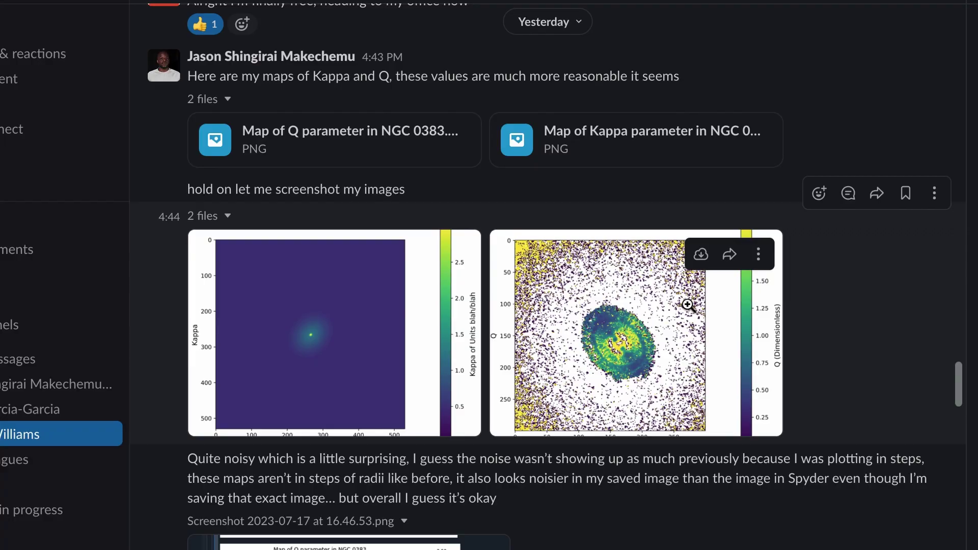
{"action": "scroll", "coordinate": [807, 325], "scroll_direction": "down", "scroll_amount": 1}
{"action": "scroll", "coordinate": [807, 324], "scroll_direction": "down", "scroll_amount": 1}
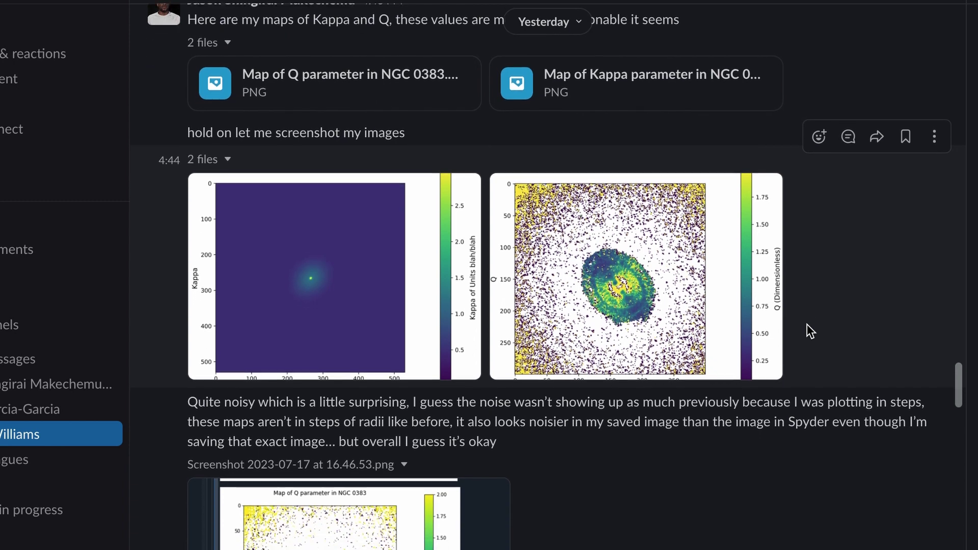
{"action": "scroll", "coordinate": [807, 324], "scroll_direction": "down", "scroll_amount": 1}
{"action": "scroll", "coordinate": [807, 324], "scroll_direction": "down", "scroll_amount": 2}
{"action": "scroll", "coordinate": [807, 324], "scroll_direction": "down", "scroll_amount": 1}
{"action": "scroll", "coordinate": [808, 324], "scroll_direction": "down", "scroll_amount": 1}
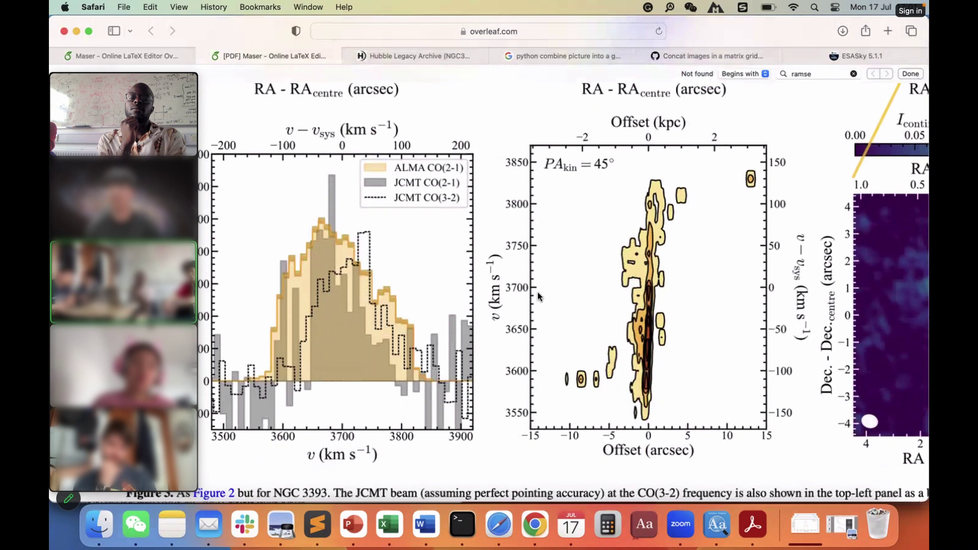
{"action": "scroll", "coordinate": [537, 292], "scroll_direction": "up", "scroll_amount": 5}
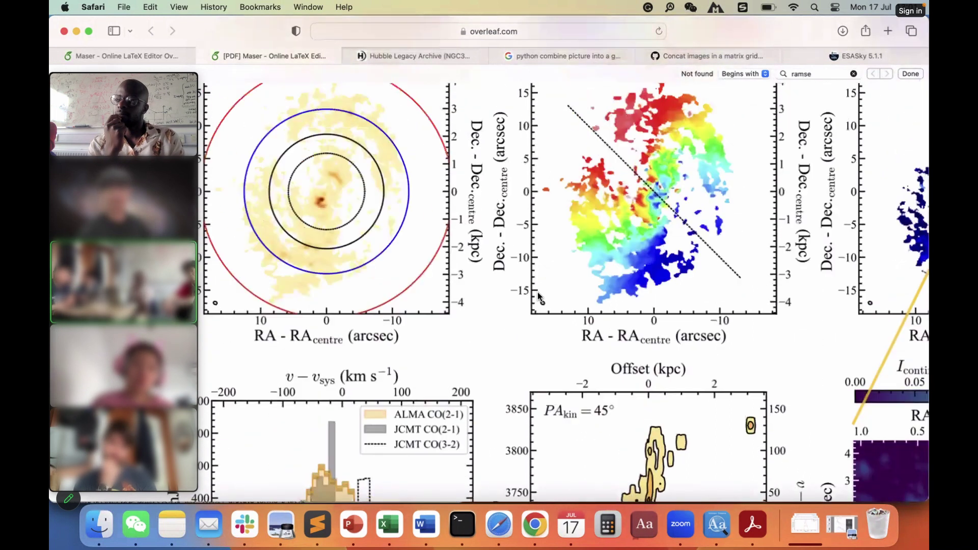
{"action": "scroll", "coordinate": [537, 292], "scroll_direction": "up", "scroll_amount": 3}
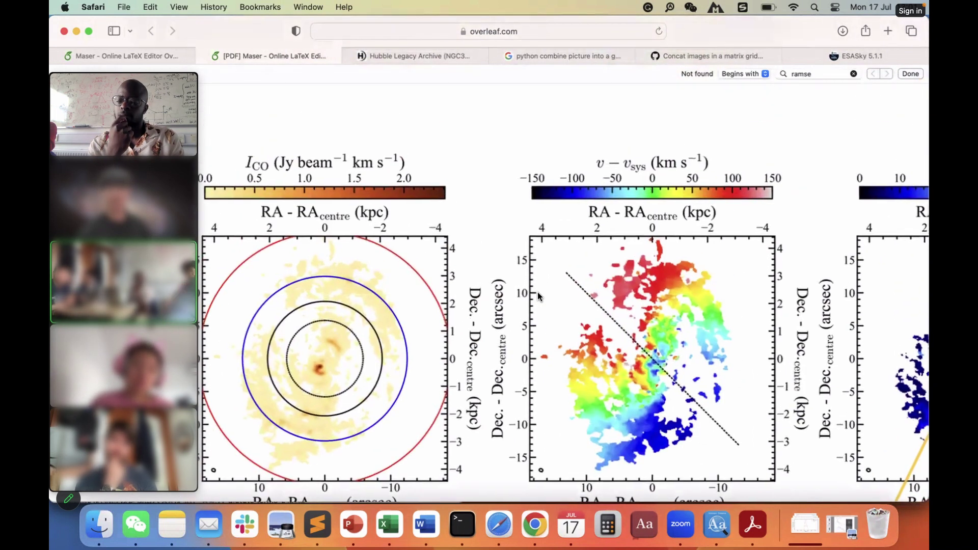